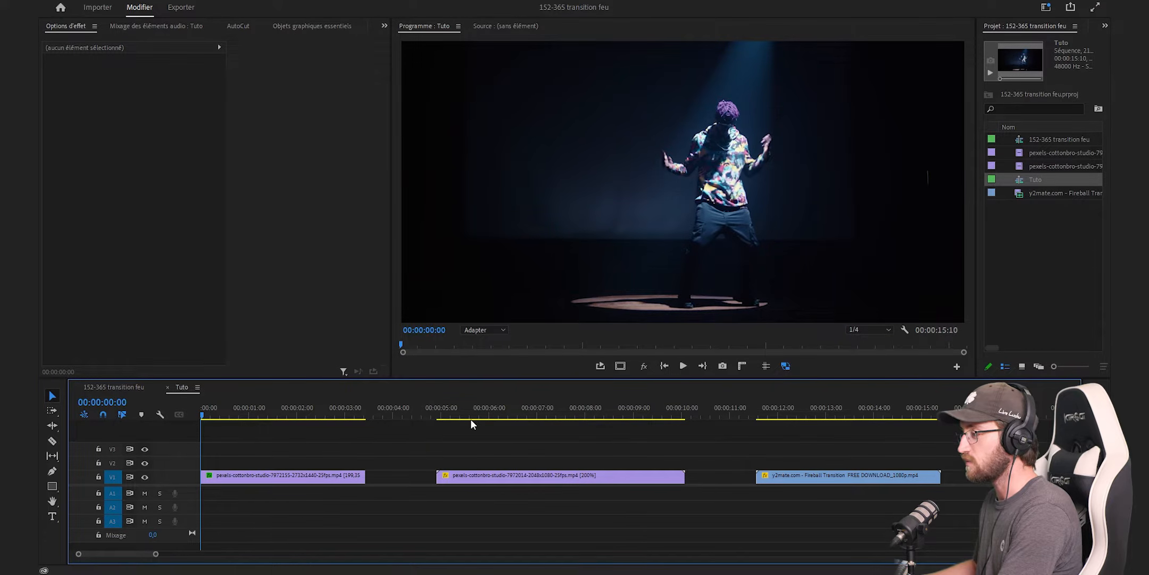
Preview the dancer clip, the second performer clip and the fireball clip in the Tuto sequence
left_click(699, 98)
key("space")
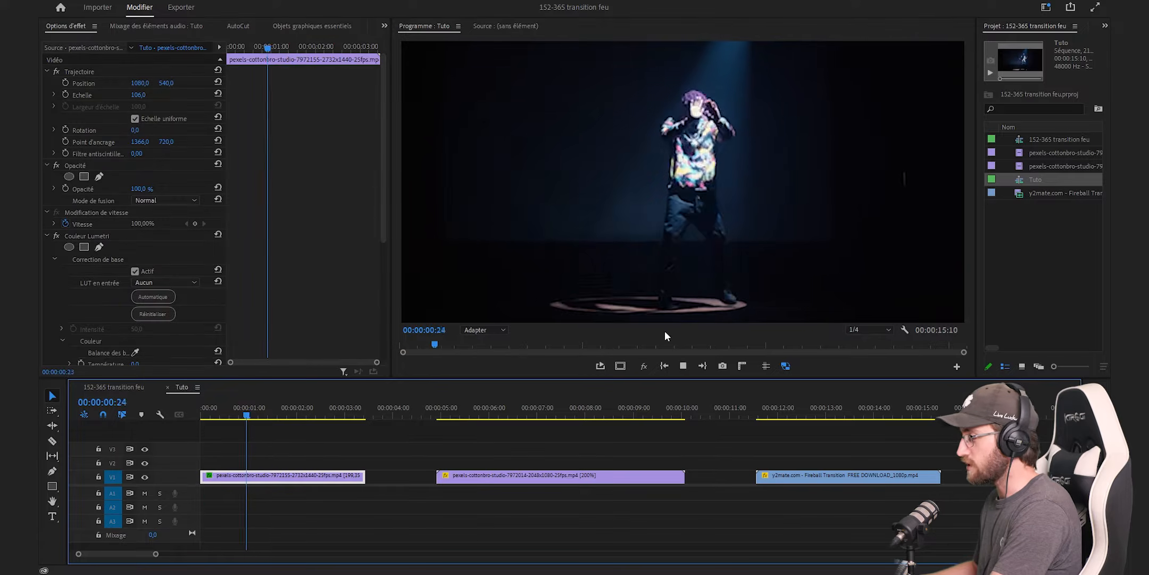
left_click(481, 411)
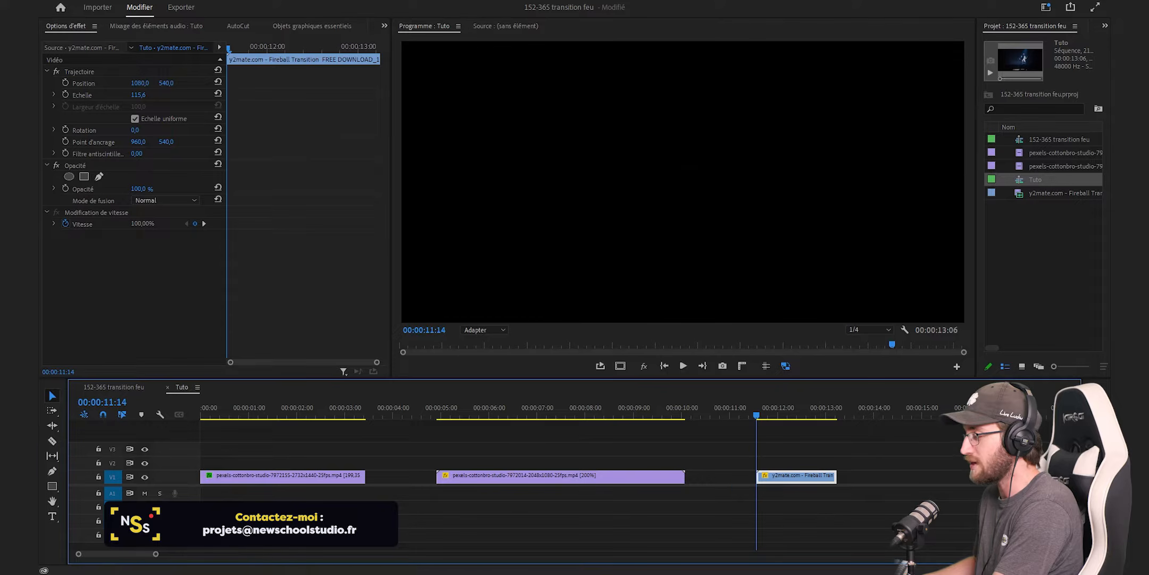
key("space")
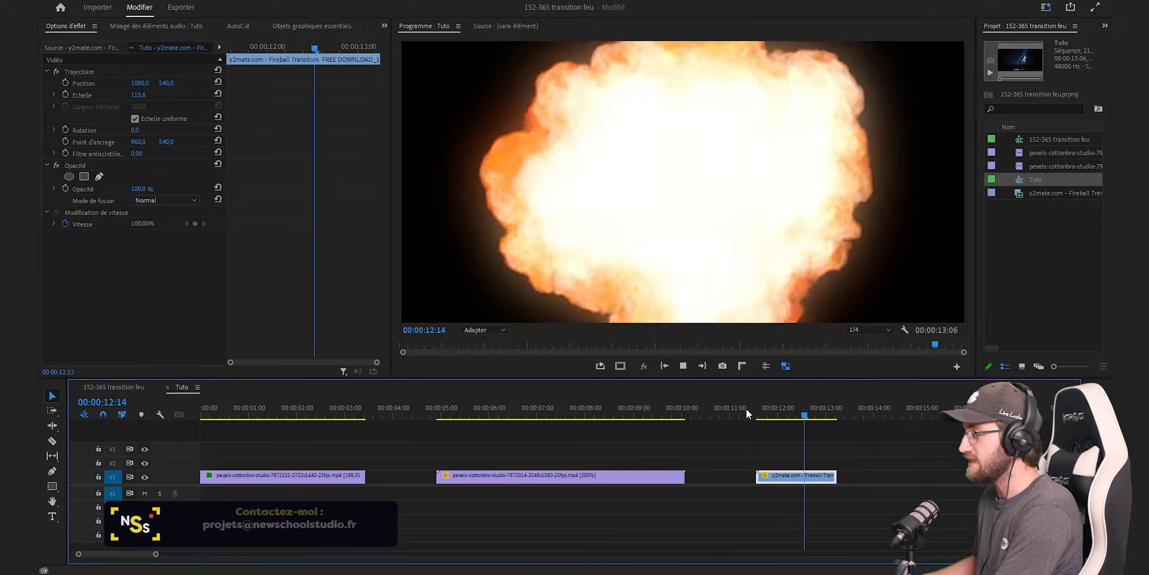
left_click(803, 414)
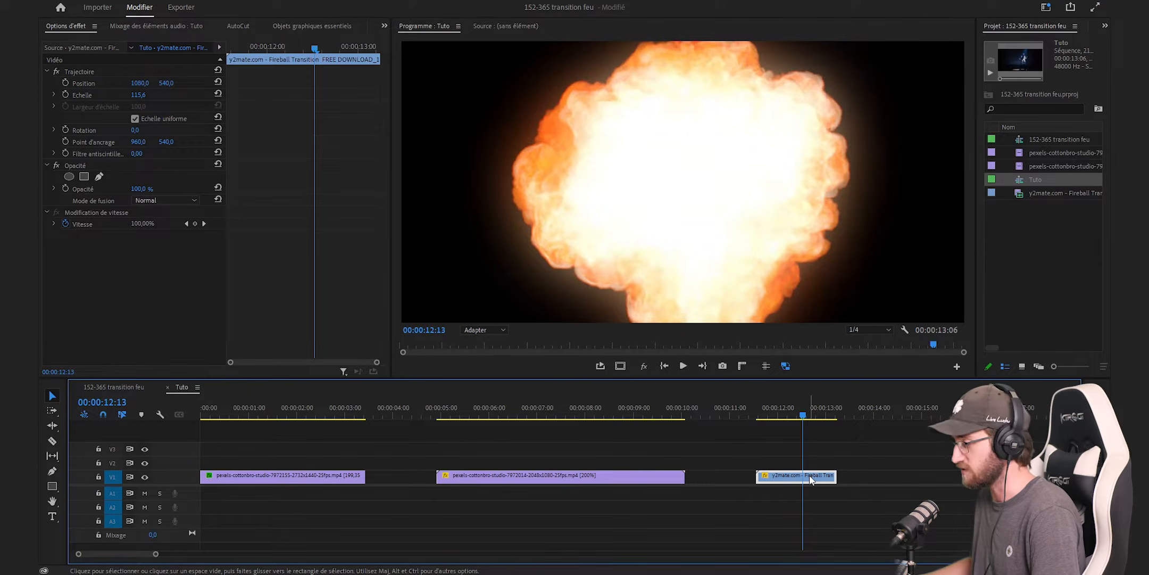
Place the fireball clip on V3 over the end of the dancer clip and the second performer clip on V2, aligned with the fireball's start
left_click_drag(797, 478, 339, 450)
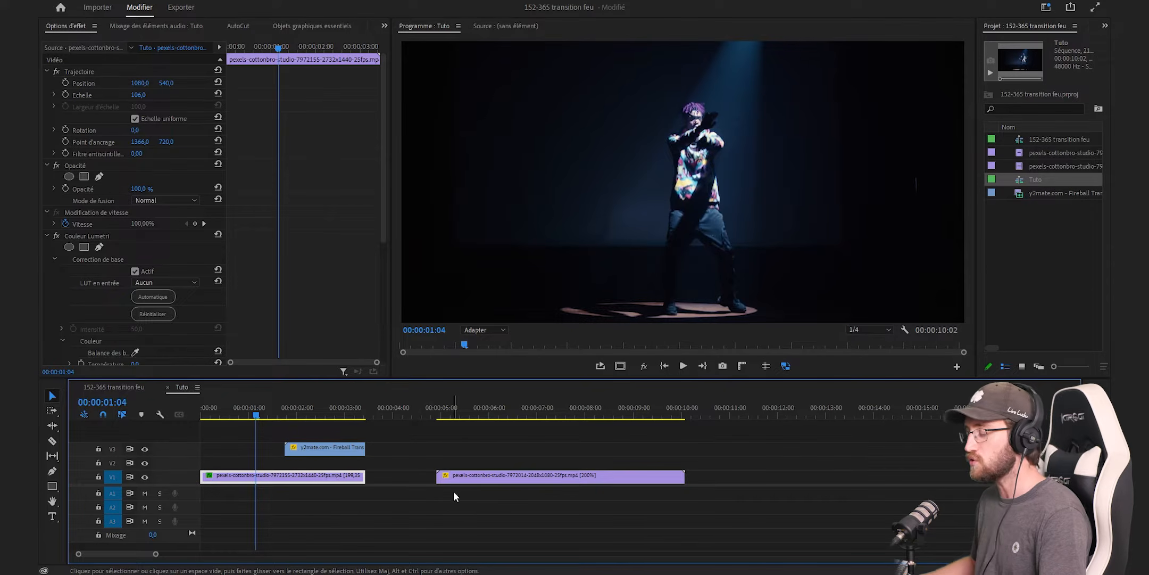
left_click_drag(473, 483, 322, 464)
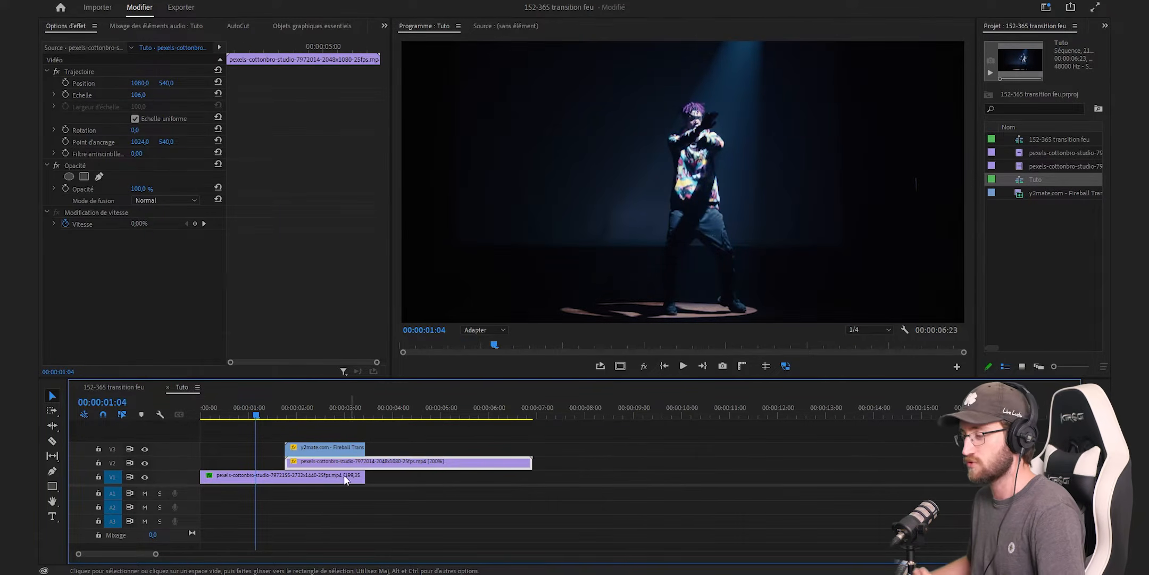
left_click(298, 494)
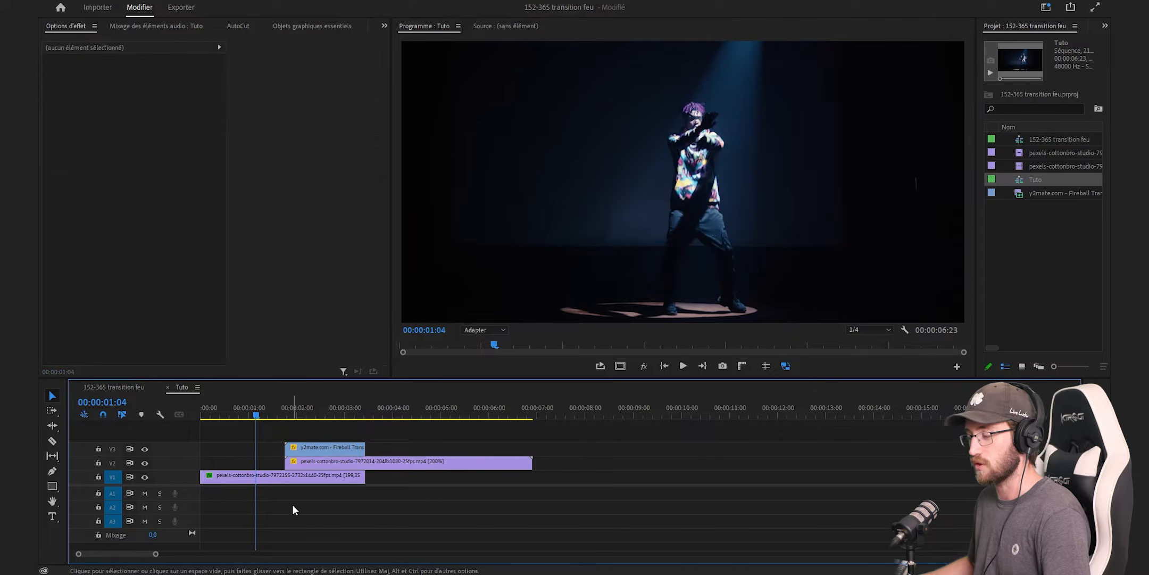
Split the V2 performer clip at the end of the fireball clip and select its first part
key("c")
left_click(366, 461)
key("v")
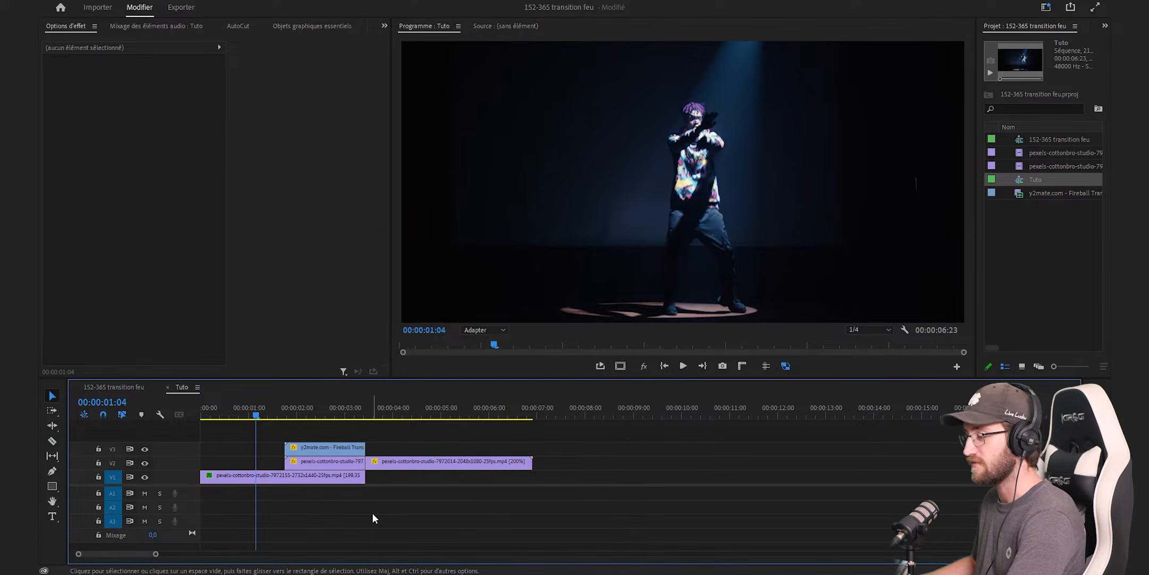
left_click(335, 463)
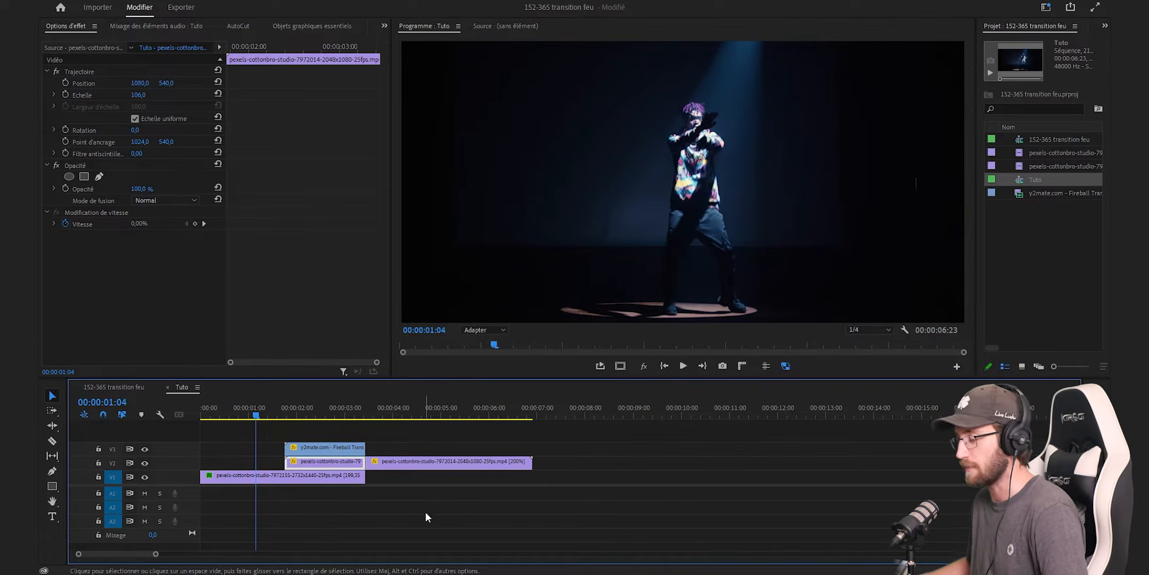
Find the Extract effect and apply it to the fireball clip on V3, with the playhead at 00:00:02:20
left_click(404, 410)
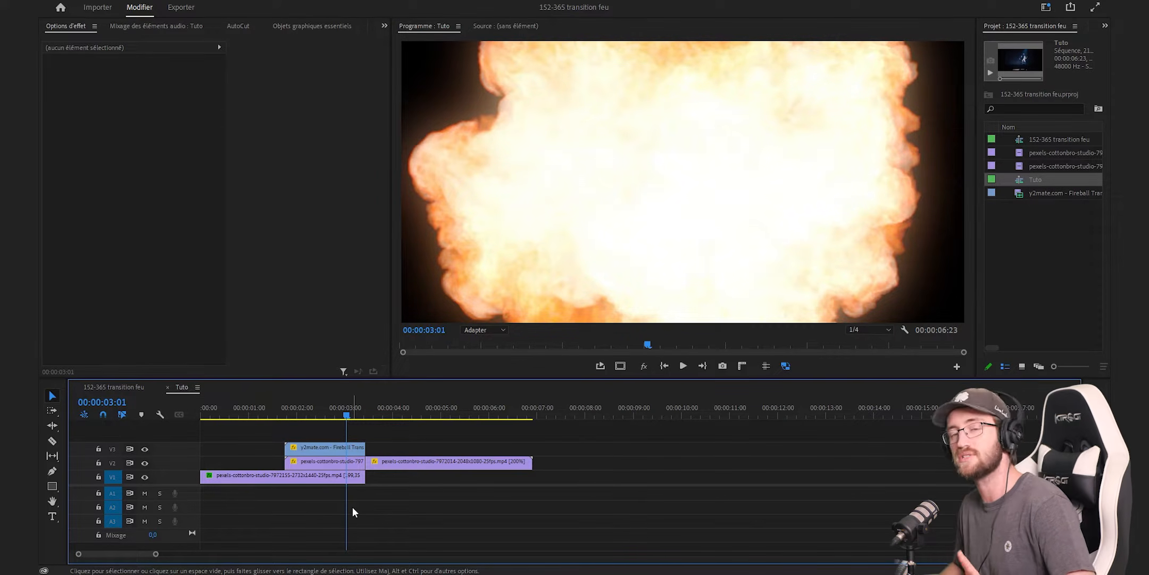
left_click(377, 408)
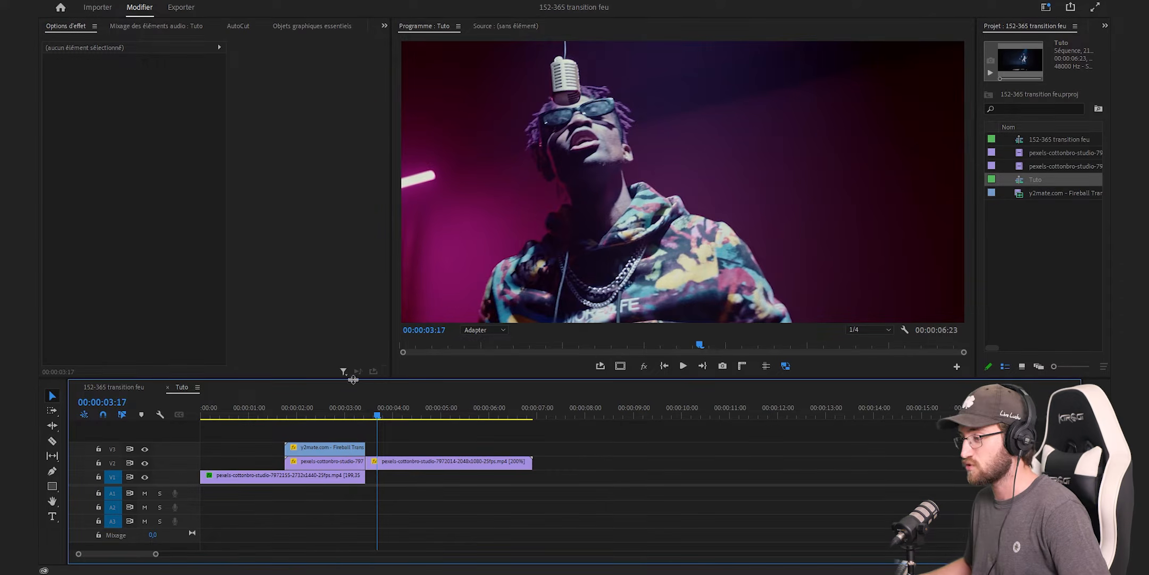
left_click(336, 405)
left_click(489, 451)
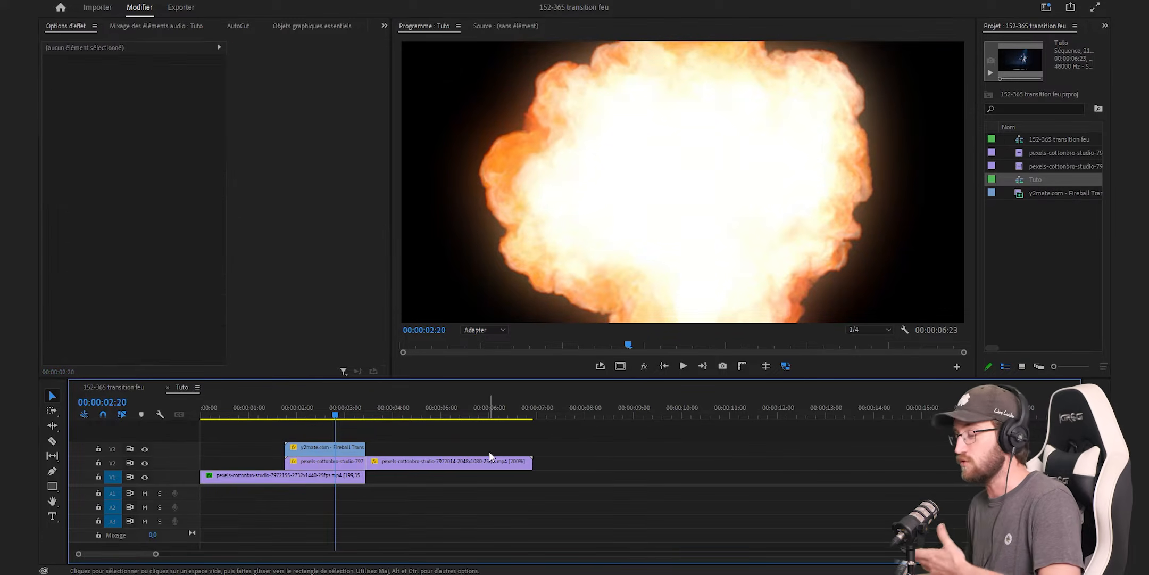
key("shift+7")
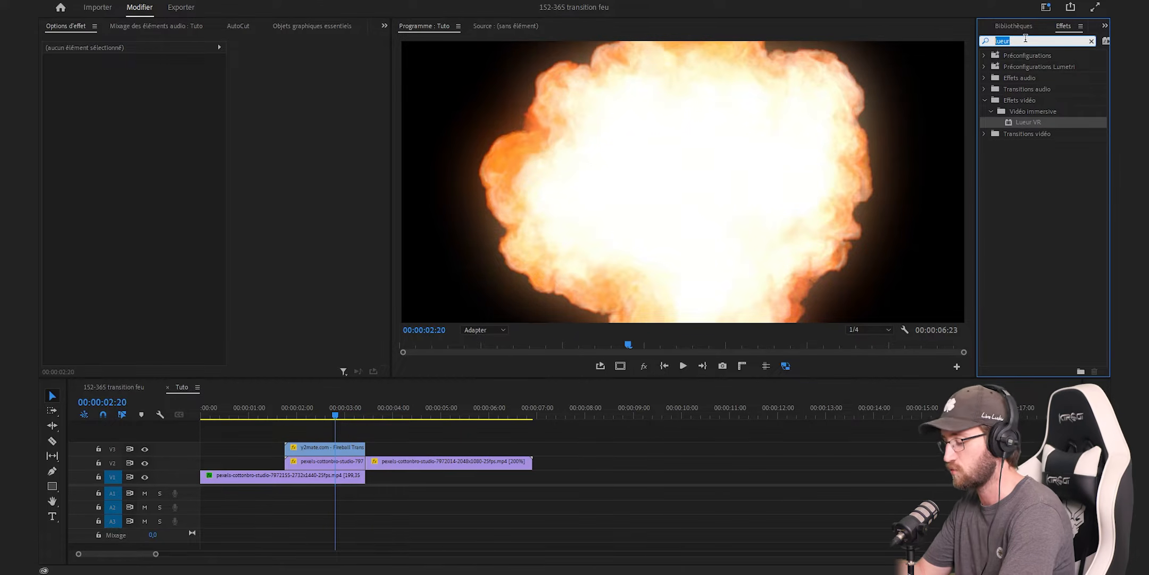
type("extr")
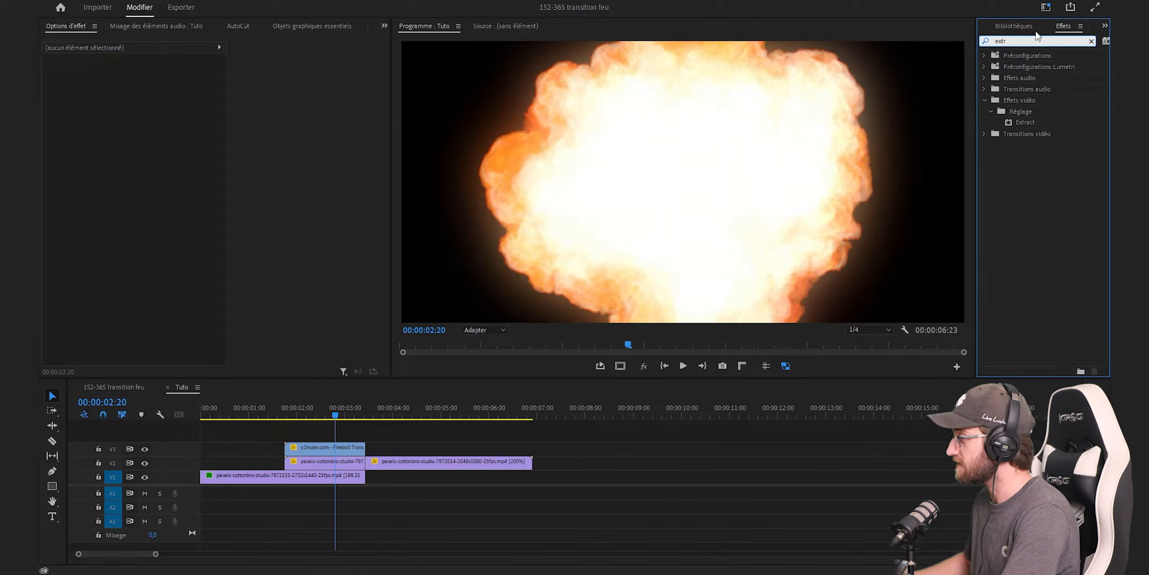
left_click_drag(1024, 121, 337, 450)
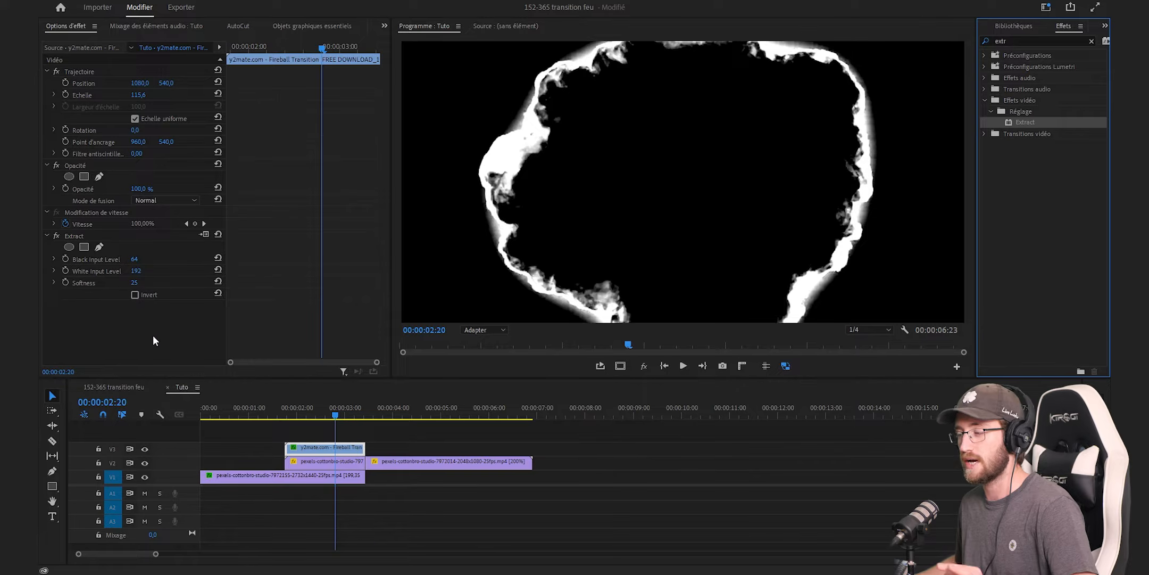
At the fireball clip's start, 00:00:01:19, enable keyframing for Extract's Black Input Level, White Input Level and Softness
left_click(234, 46)
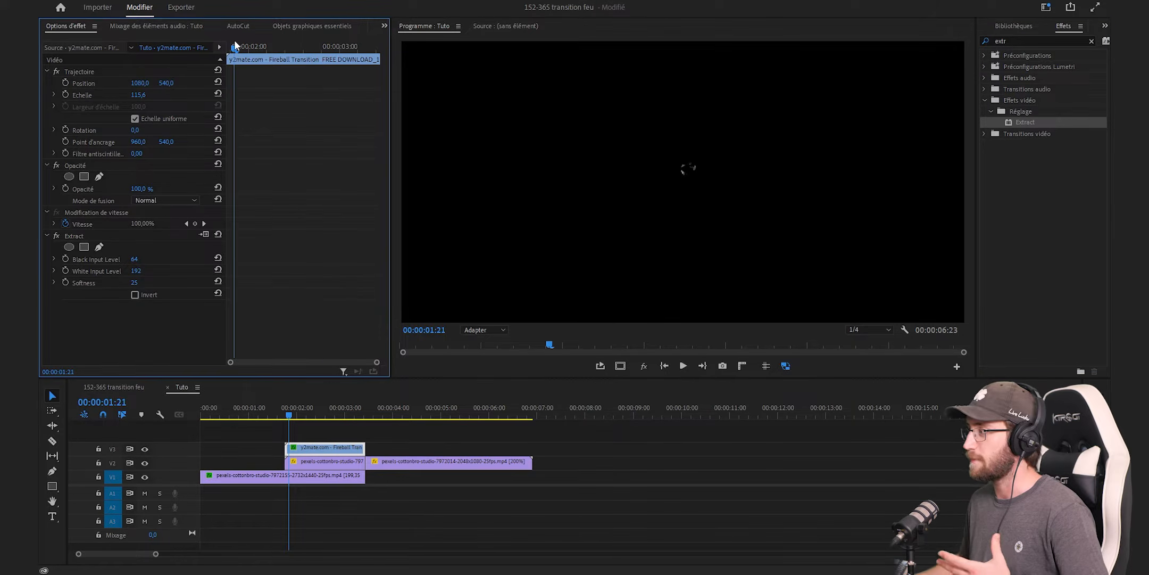
left_click_drag(234, 47, 378, 65)
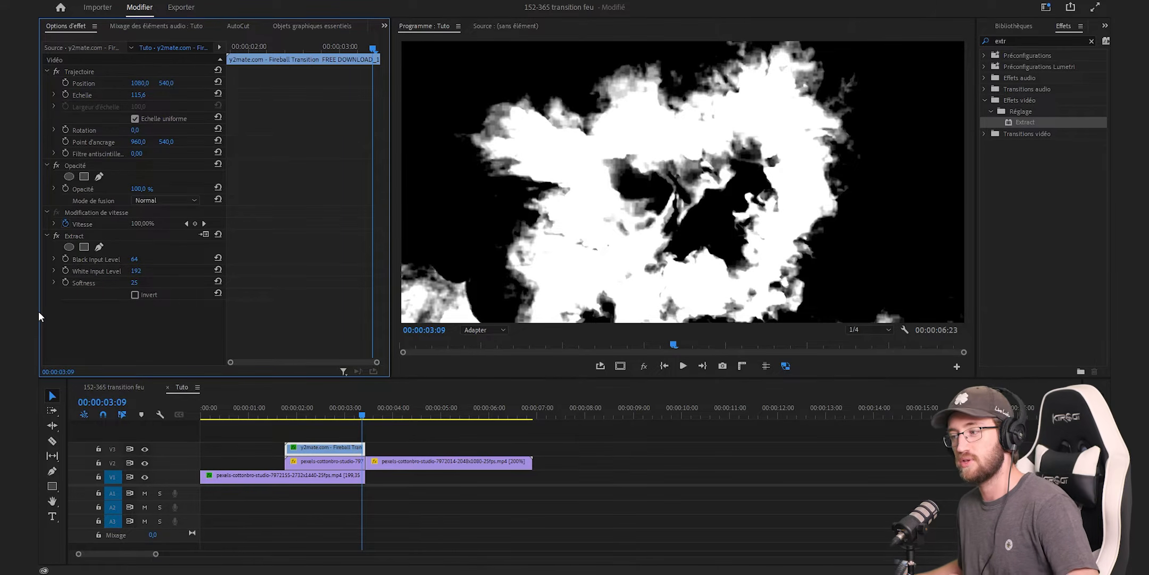
left_click_drag(261, 47, 193, 113)
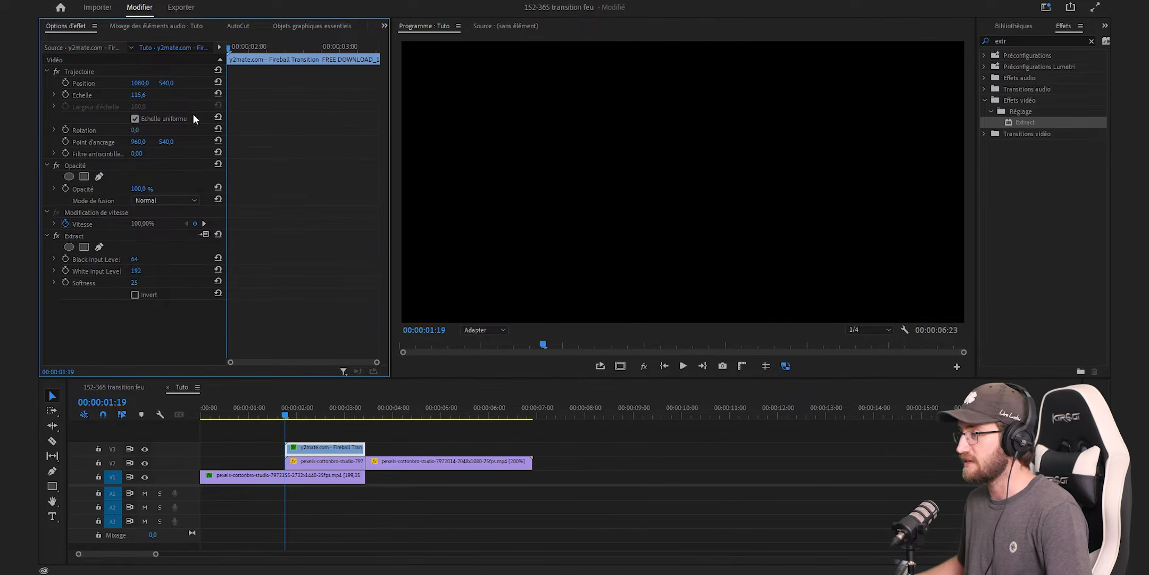
left_click(65, 258)
left_click(65, 270)
left_click(65, 282)
Add Extract keyframes at 00:00:03:09 with Black Input Level 0, White Input Level 255 and Softness 0, and shift them to the clip's end
left_click_drag(341, 51, 376, 61)
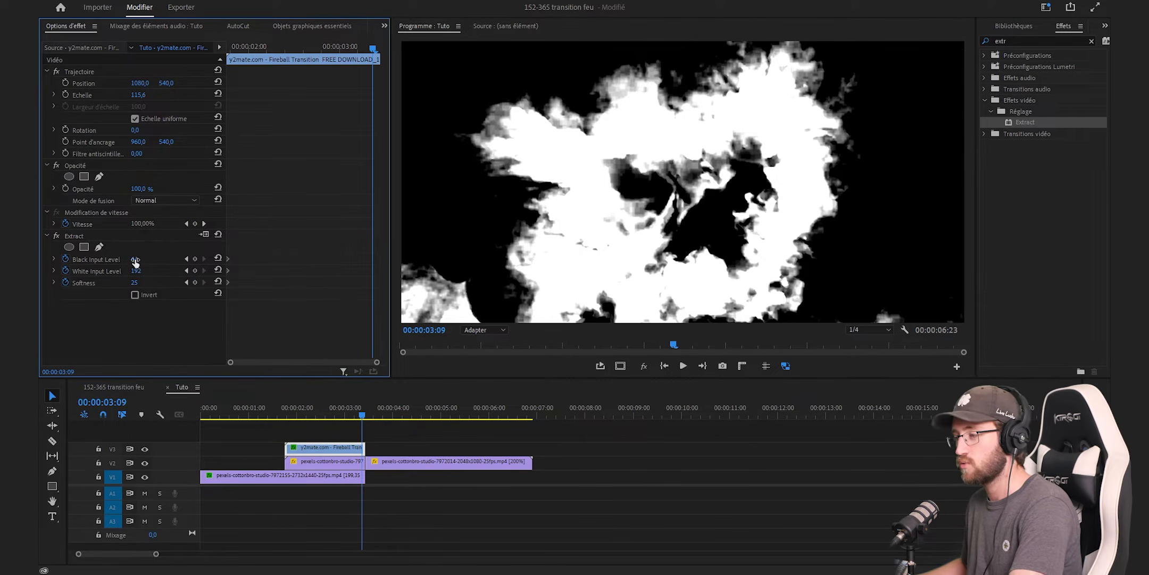
left_click_drag(140, 259, 106, 259)
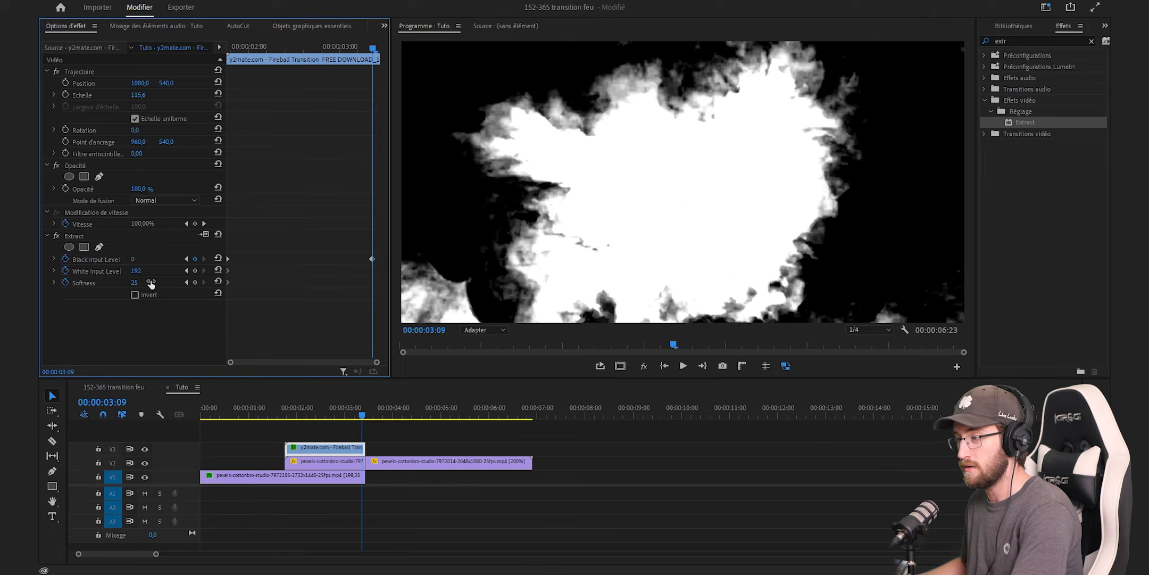
left_click_drag(145, 273, 125, 283)
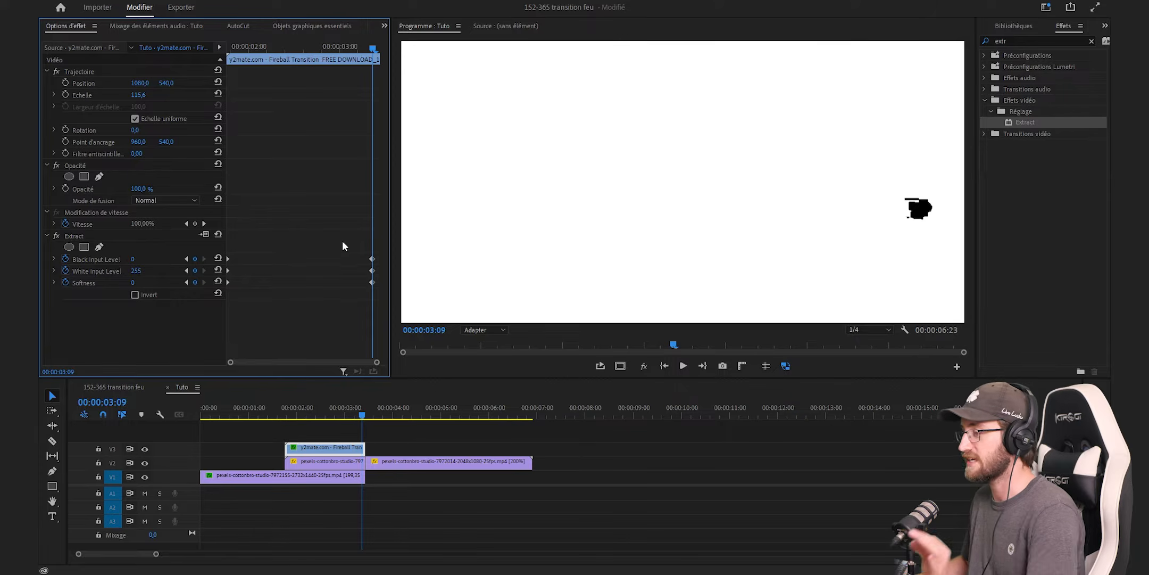
left_click_drag(341, 231, 380, 272)
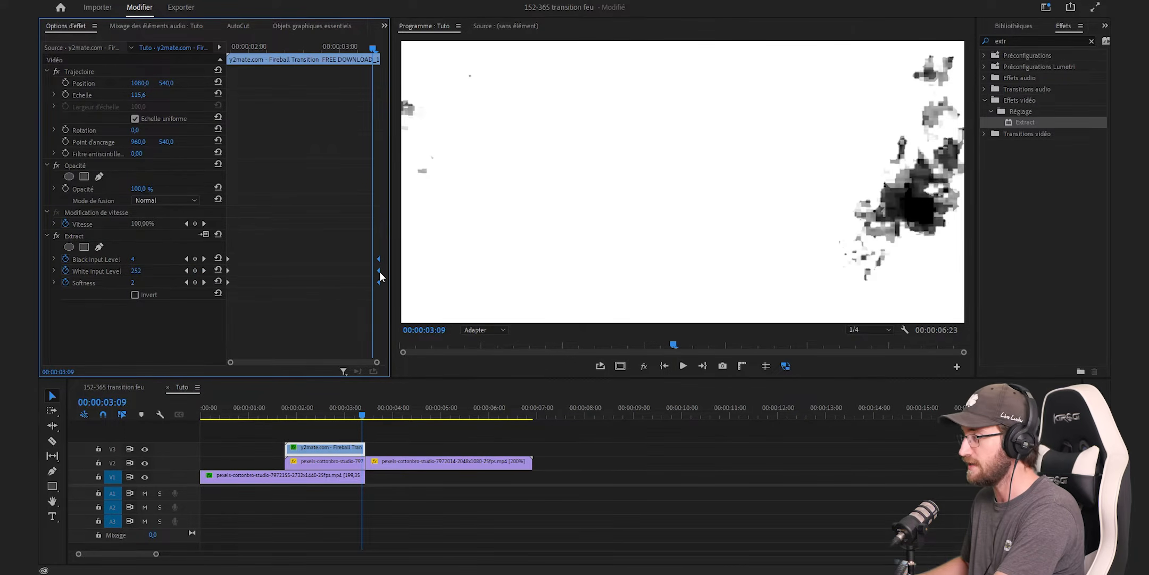
Scrub through the sequence to check the black-and-white fireball matte over the clips
left_click_drag(284, 413, 321, 421)
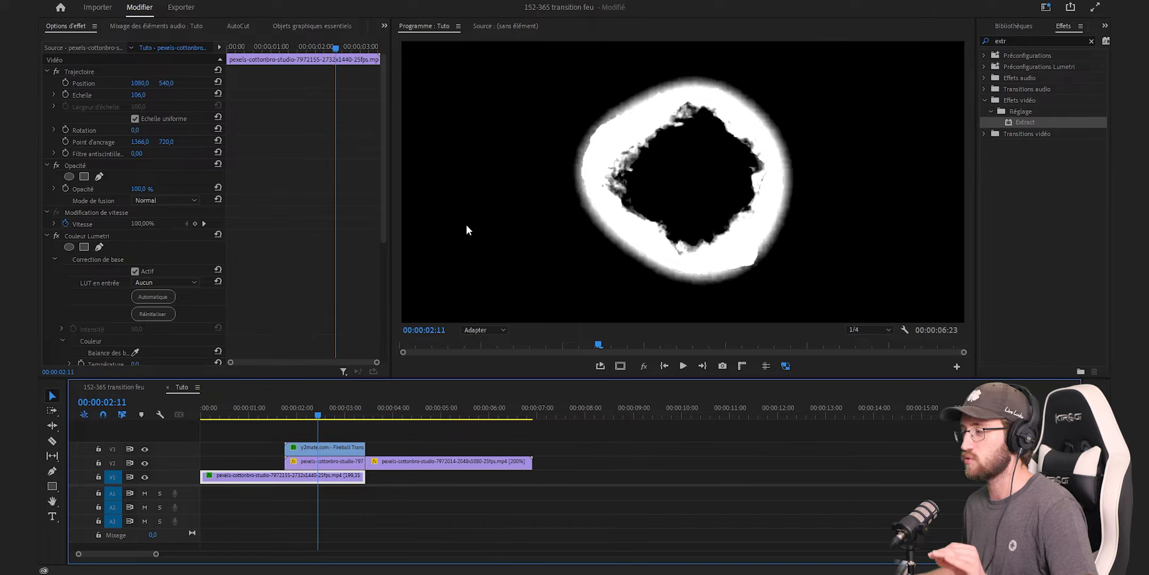
left_click(247, 414)
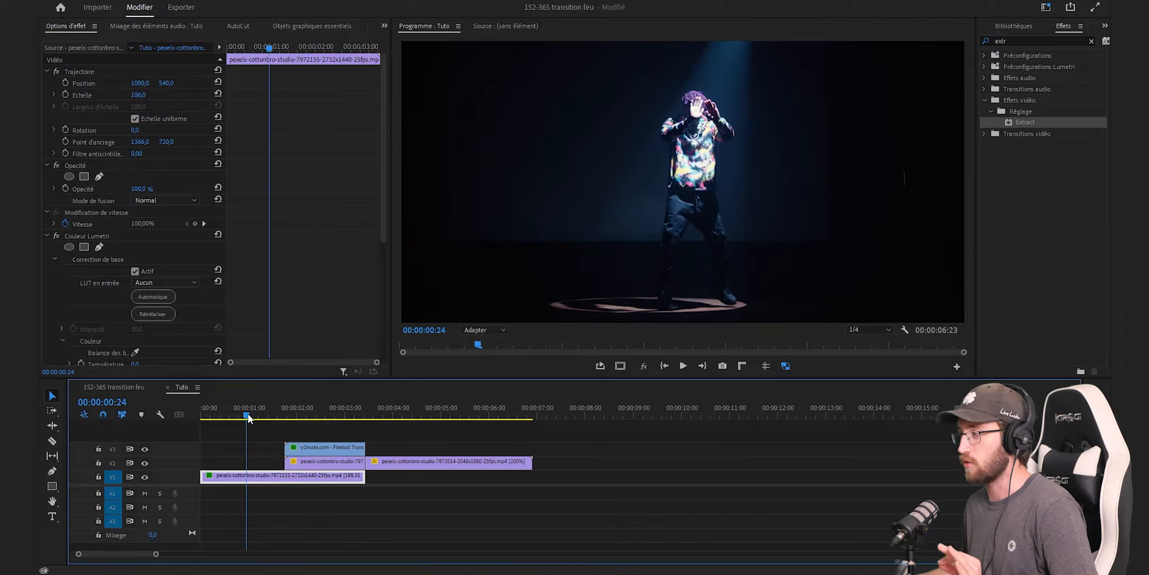
left_click(323, 415)
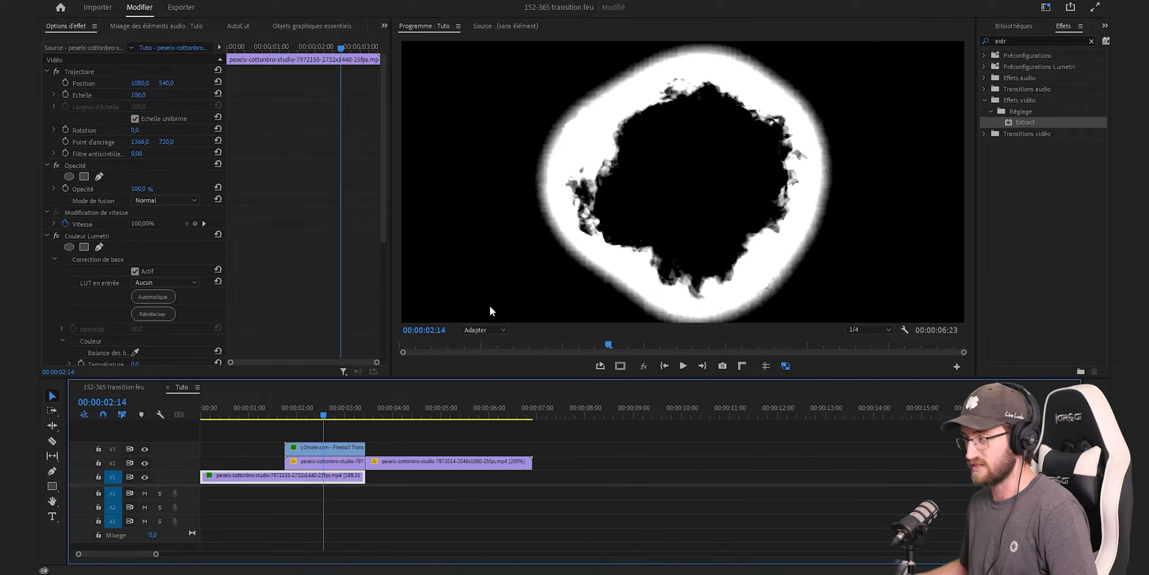
left_click(389, 408)
left_click_drag(317, 414, 370, 425)
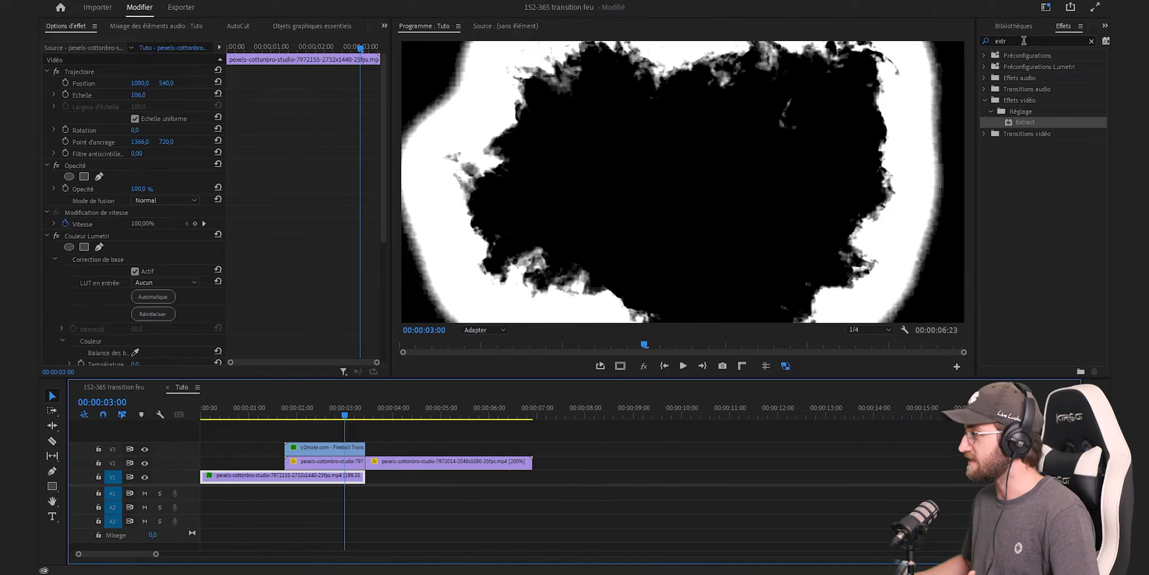
Search the effects for "piste" and apply Incrustation Cache de piste to the short V2 clip beneath the fireball
left_click(1023, 41)
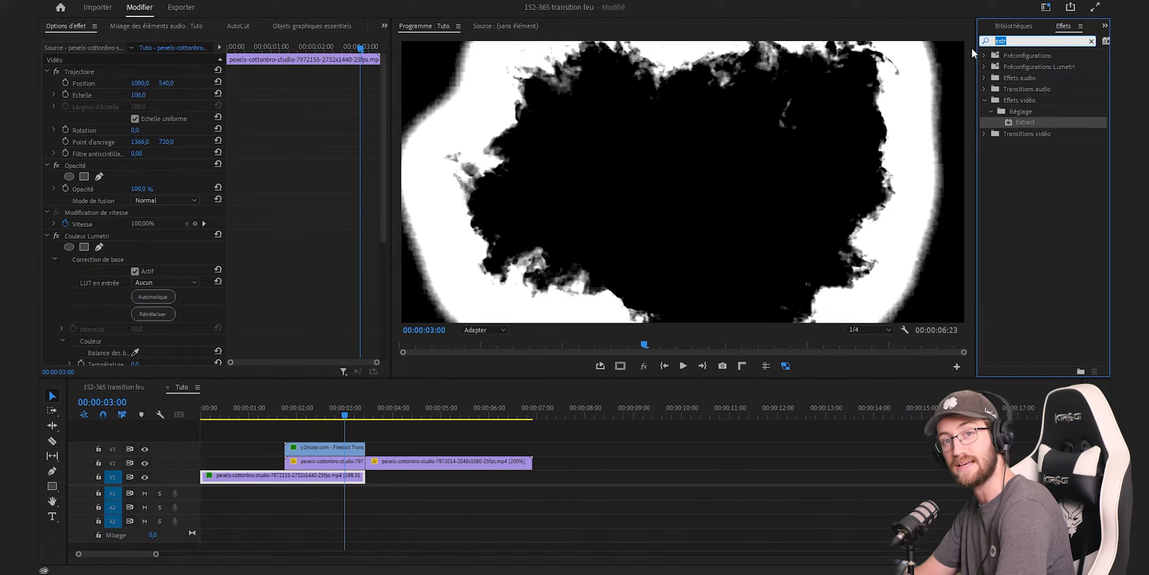
type("piste")
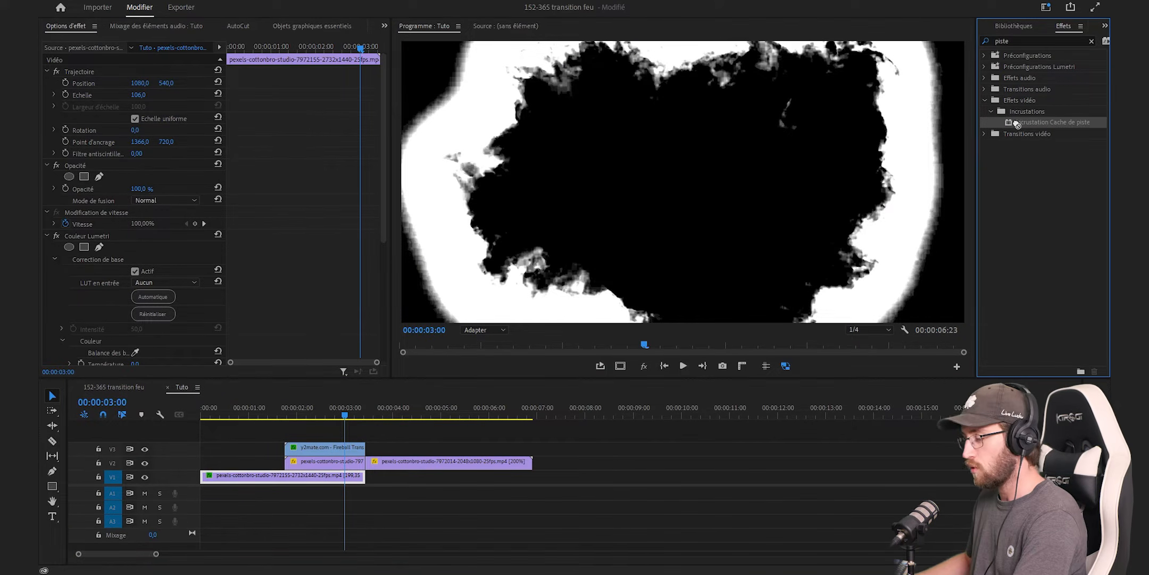
left_click_drag(1014, 122, 337, 463)
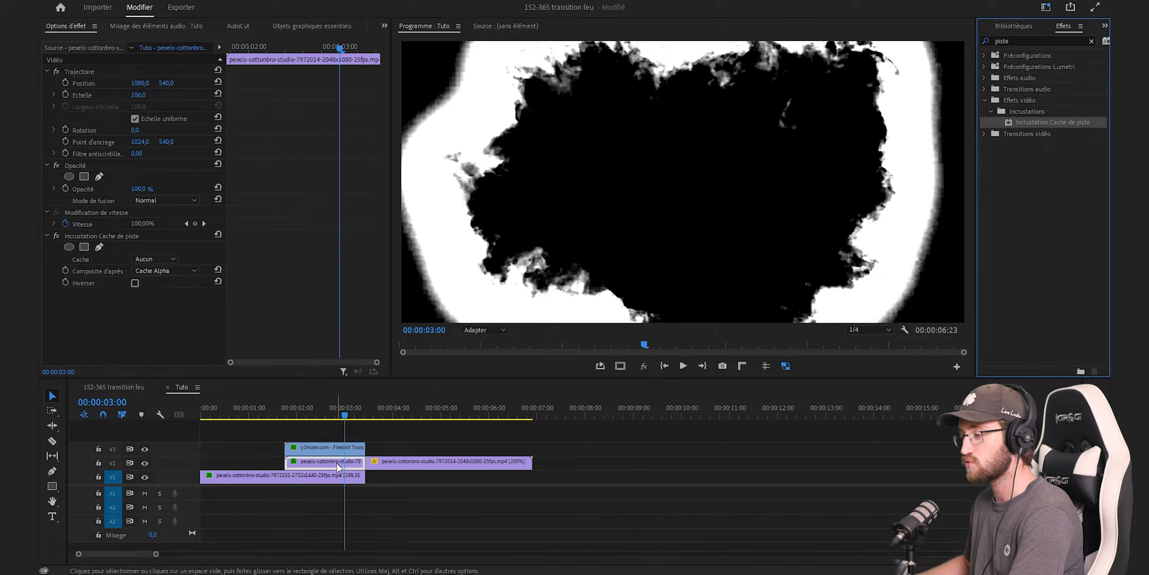
Set the track matte's Cache to Vidéo 3 and Composite d'après to Cache par lumi., and scrub through the transition
left_click(151, 258)
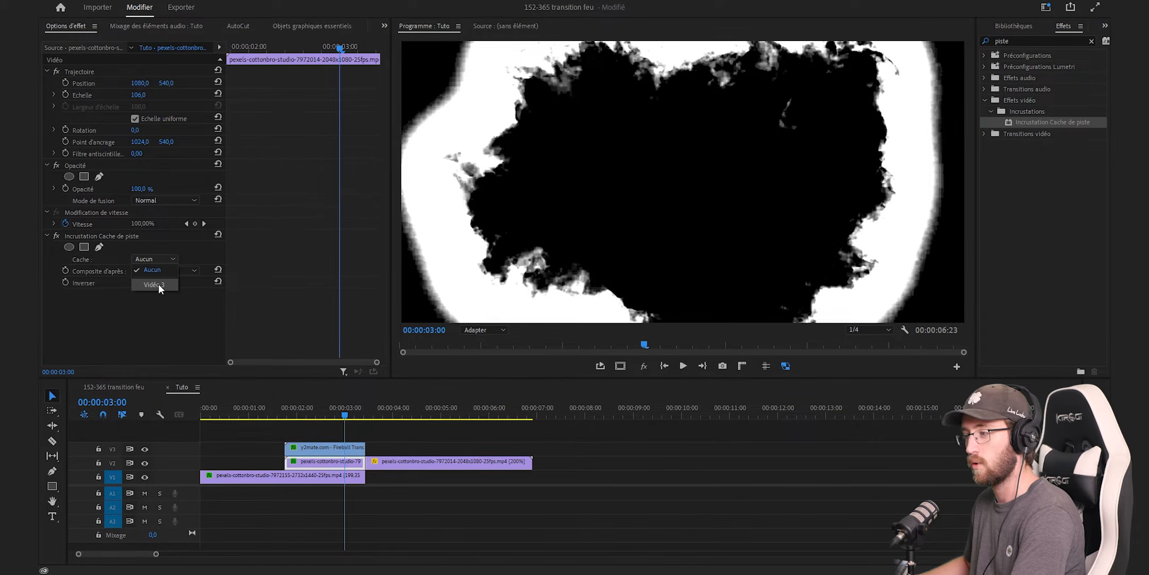
left_click(158, 283)
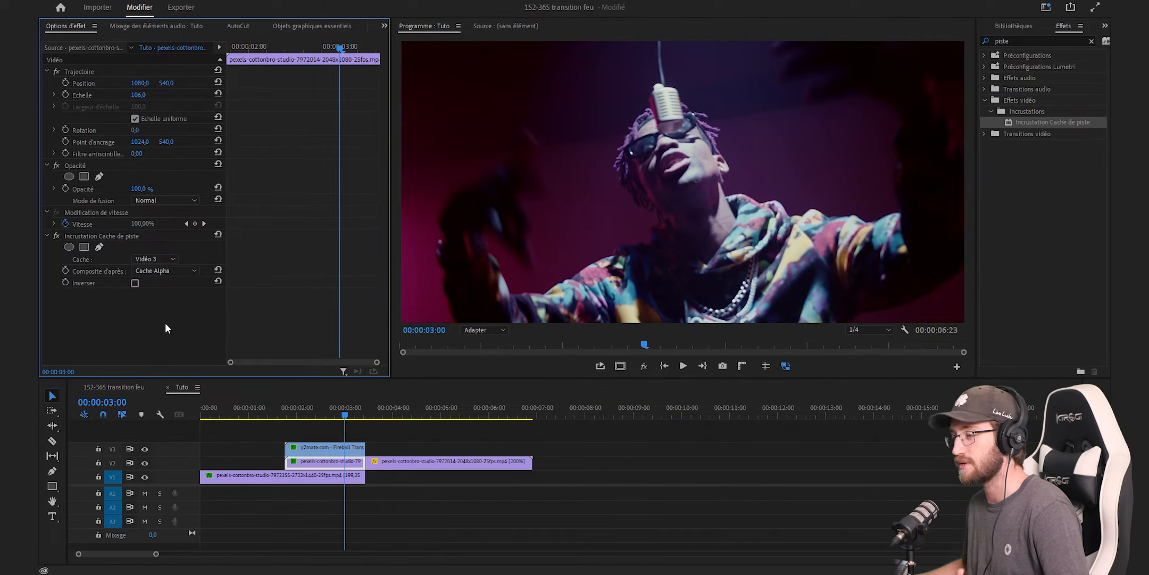
left_click(158, 272)
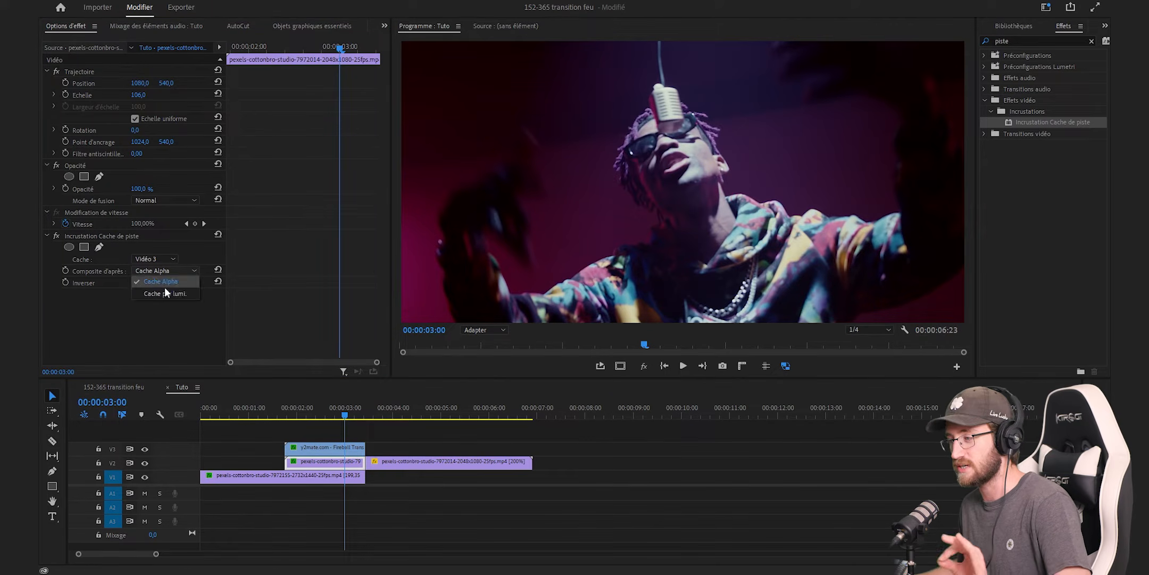
left_click(165, 293)
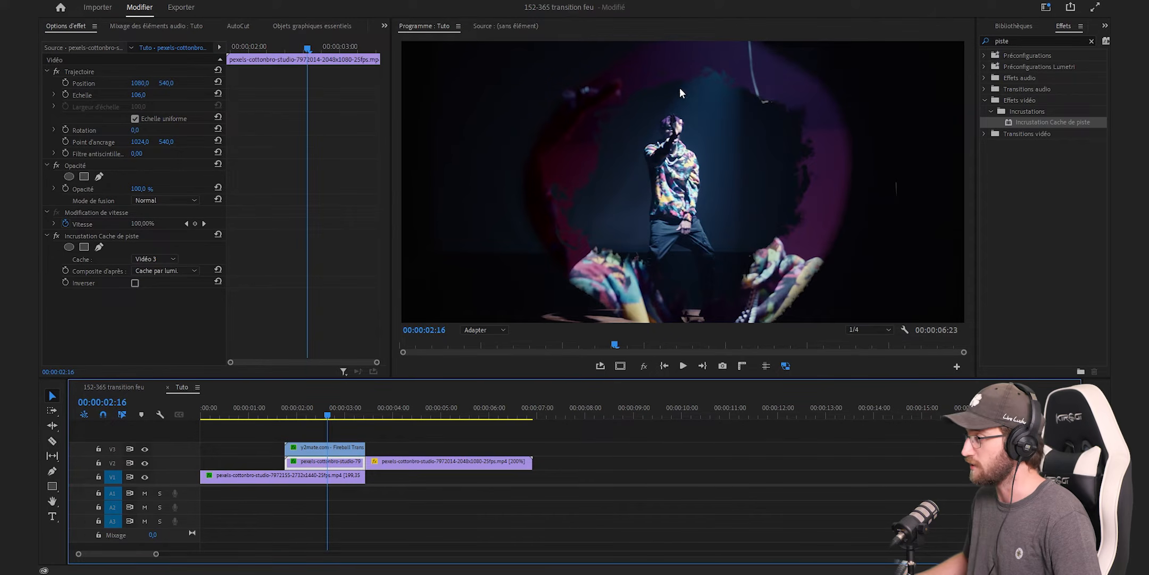
left_click_drag(330, 414, 357, 422)
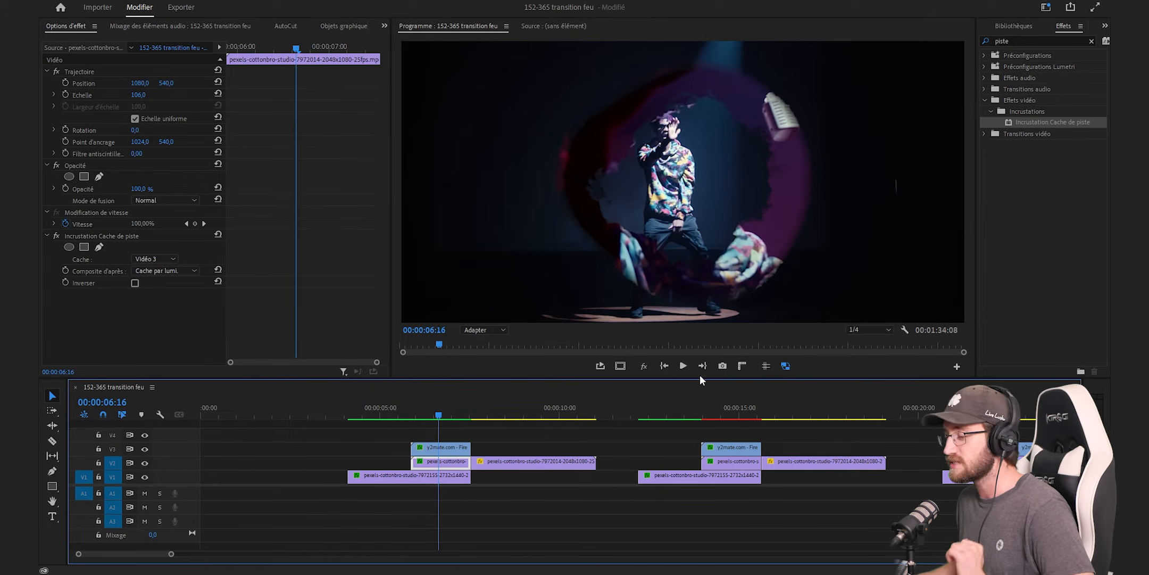
Search the effects for "couleur", apply Couleur Lumetri to the V3 fireball clip, and place it above Extract in the effect order
left_click(988, 54)
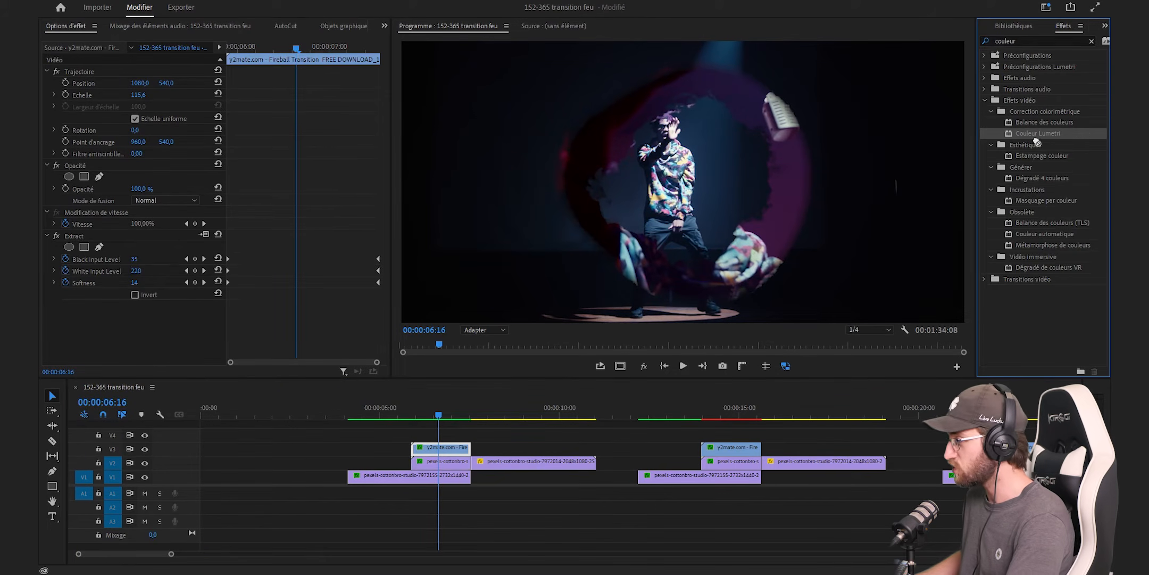
left_click_drag(1036, 140, 452, 446)
scroll(331, 334, "down", 2)
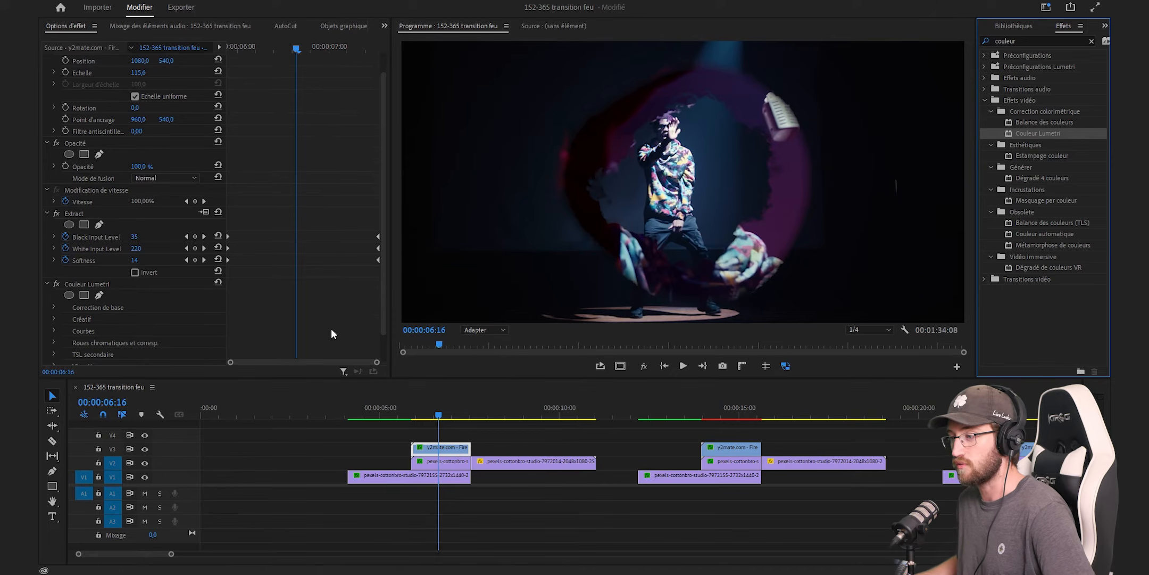
left_click_drag(85, 284, 96, 211)
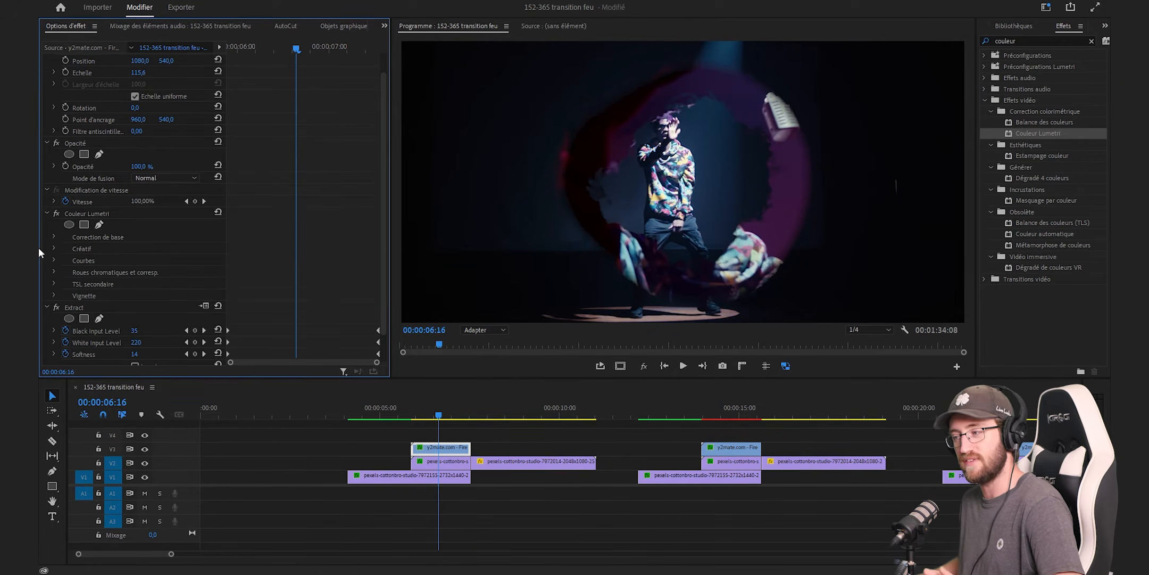
Try an Exposition of about -5,3 in Couleur Lumetri's Correction de base on the fireball clip, and undo it
left_click(54, 237)
scroll(160, 319, "down", 1)
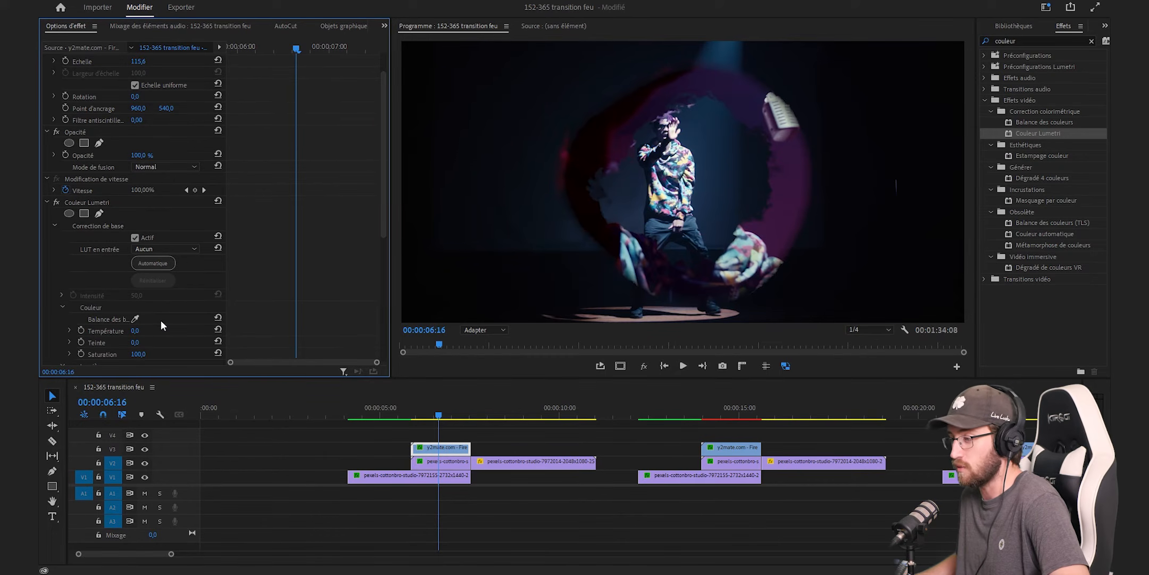
scroll(161, 320, "down", 4)
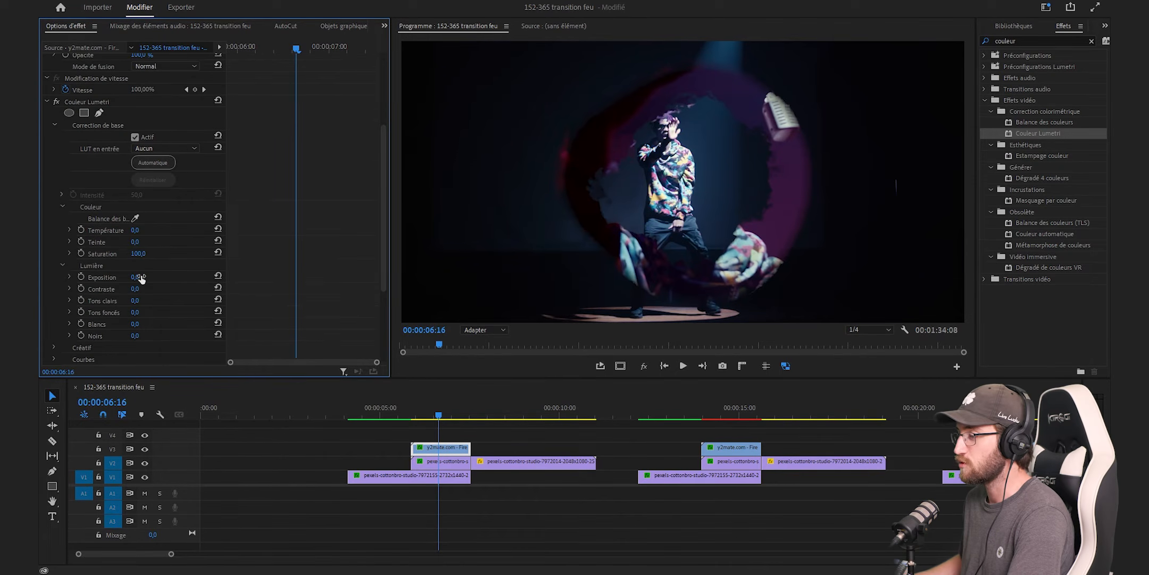
mouse_move(135, 277)
left_mouse_down()
mouse_move(167, 276)
mouse_move(147, 278)
left_mouse_up()
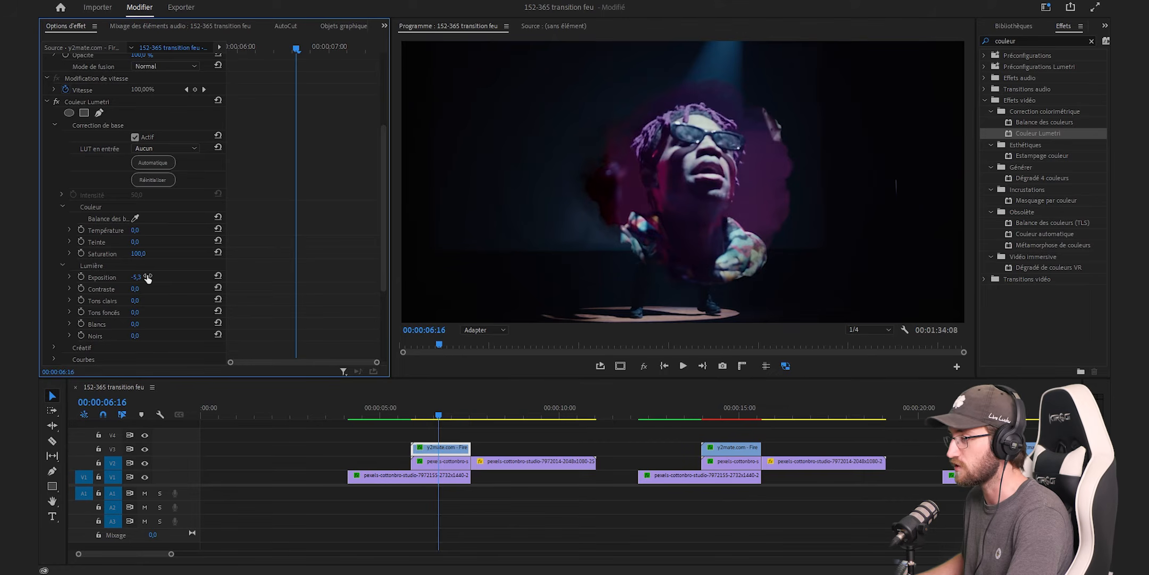
key("ctrl+z")
Try a Contraste of -150 and a lower Température on the fireball clip's Couleur Lumetri, undoing each change
left_click_drag(134, 289, 55, 289)
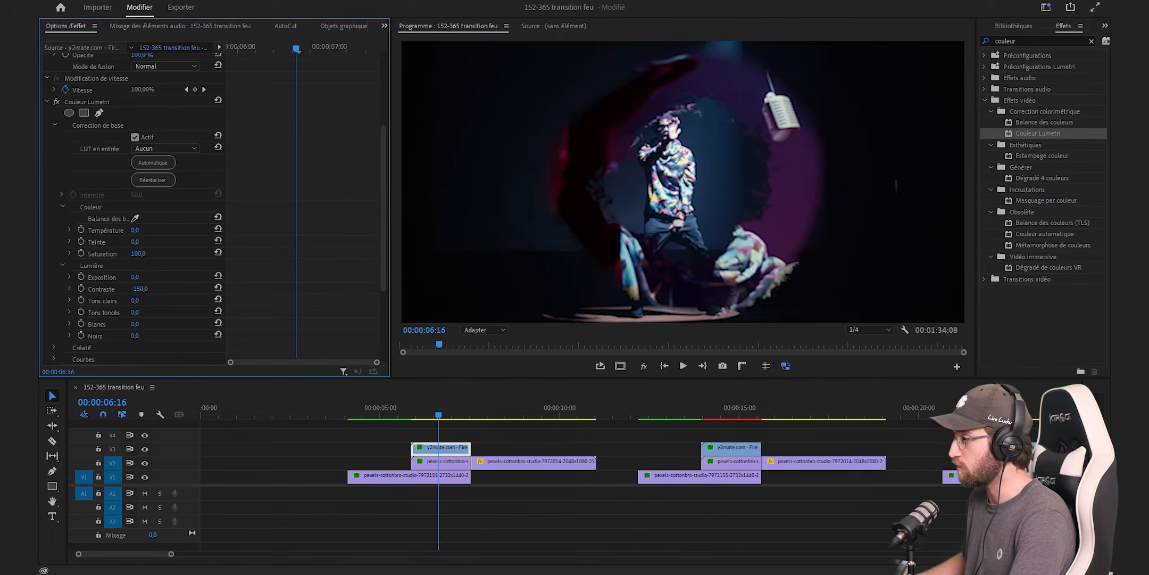
key("ctrl+z")
left_click_drag(135, 230, 2, 230)
key("ctrl+z")
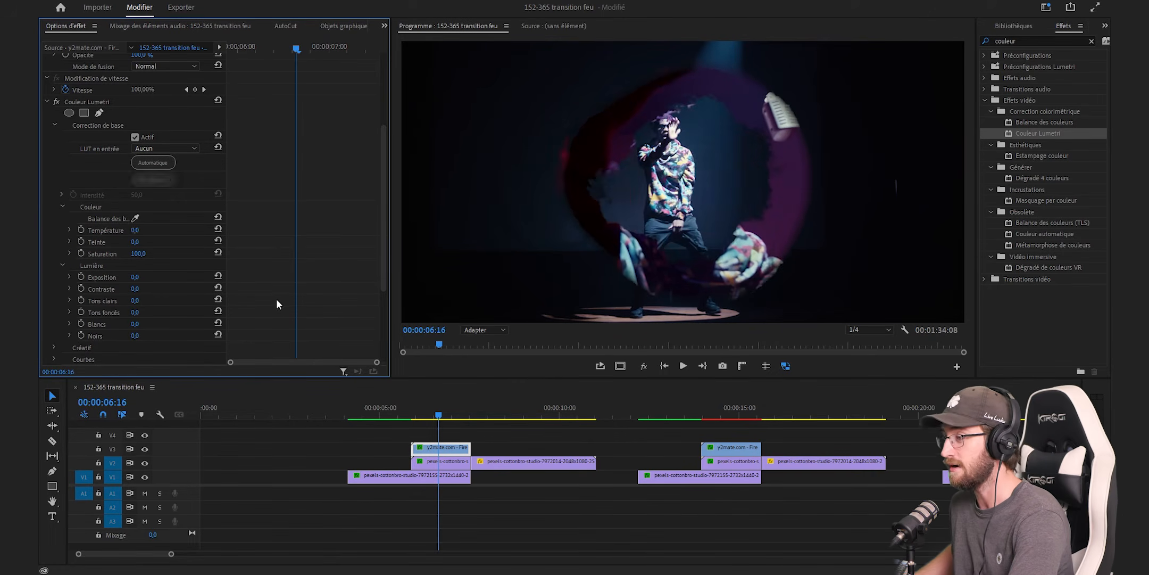